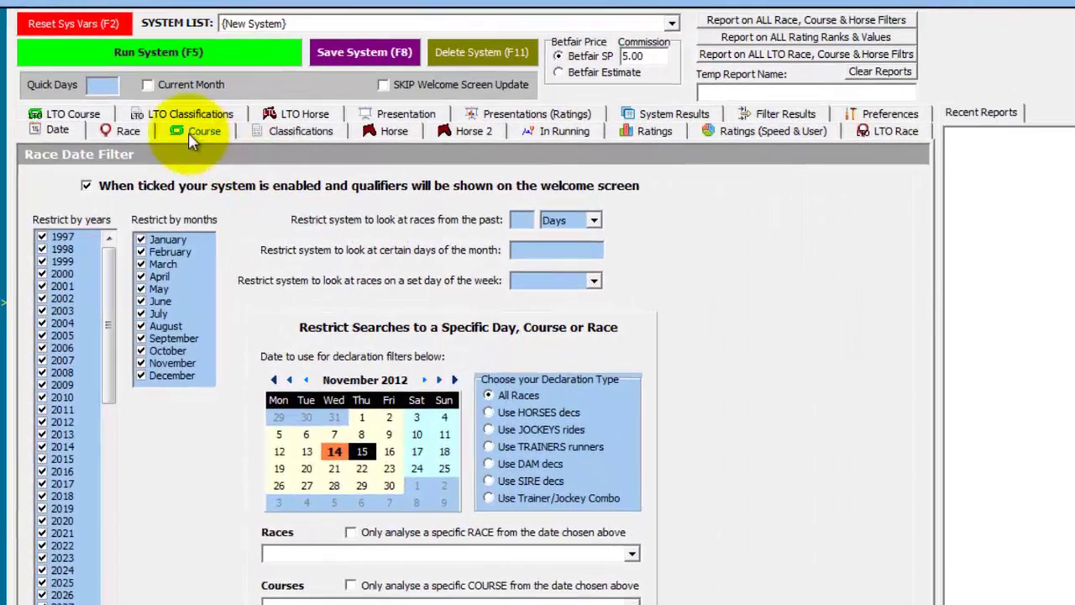
- Restrict the system's course filter to Chester only
{"action": "left_click", "coordinate": [192, 139]}
{"action": "right_click", "coordinate": [216, 263]}
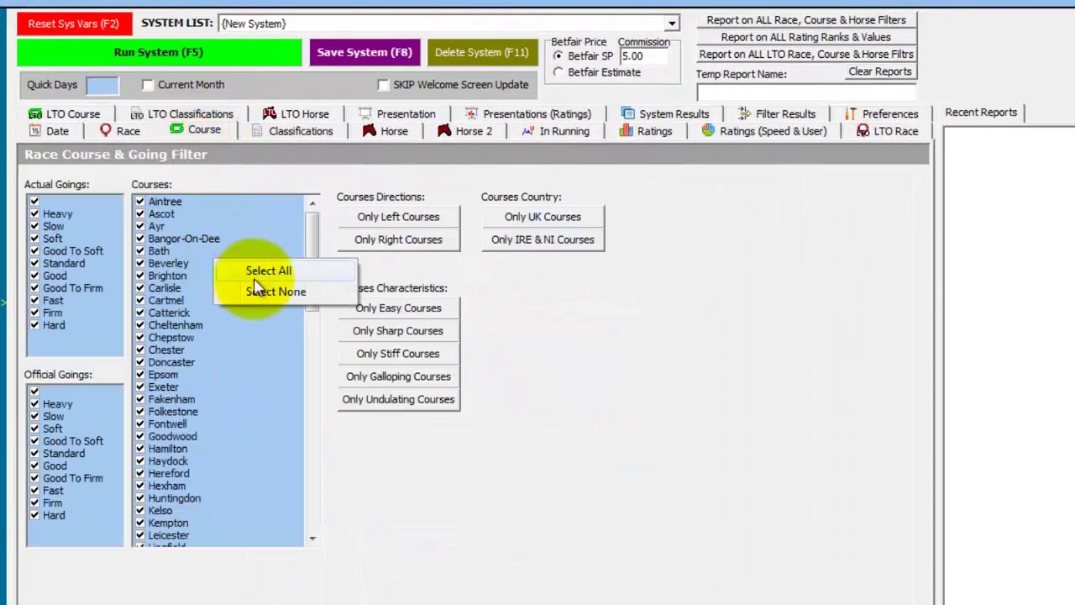
{"action": "left_click", "coordinate": [269, 292]}
{"action": "left_click", "coordinate": [140, 350]}
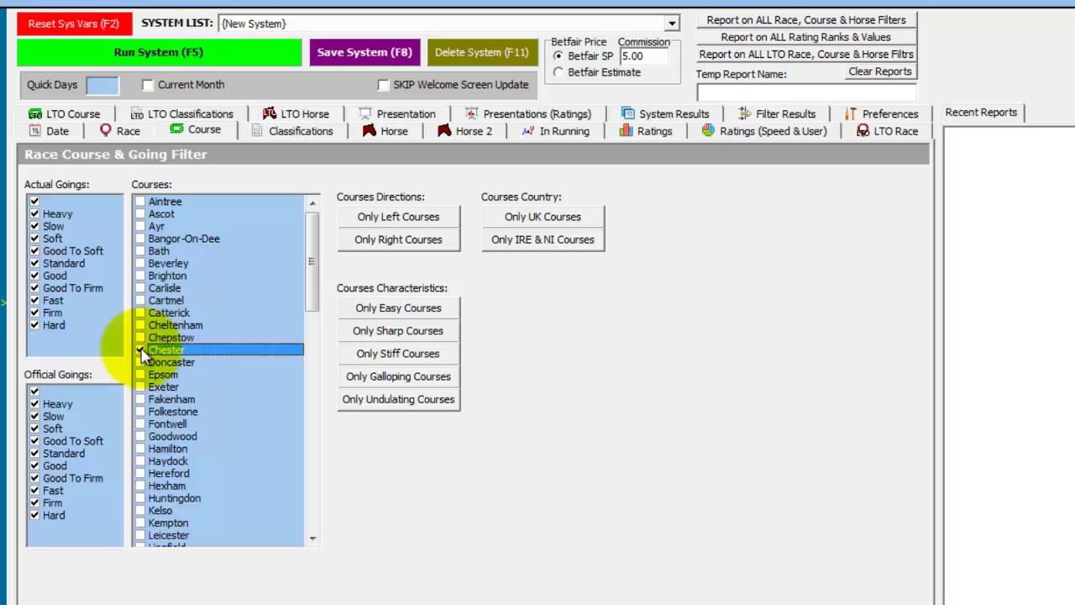
- Break the results down by draw and run the system without date restrictions
{"action": "left_click", "coordinate": [412, 114]}
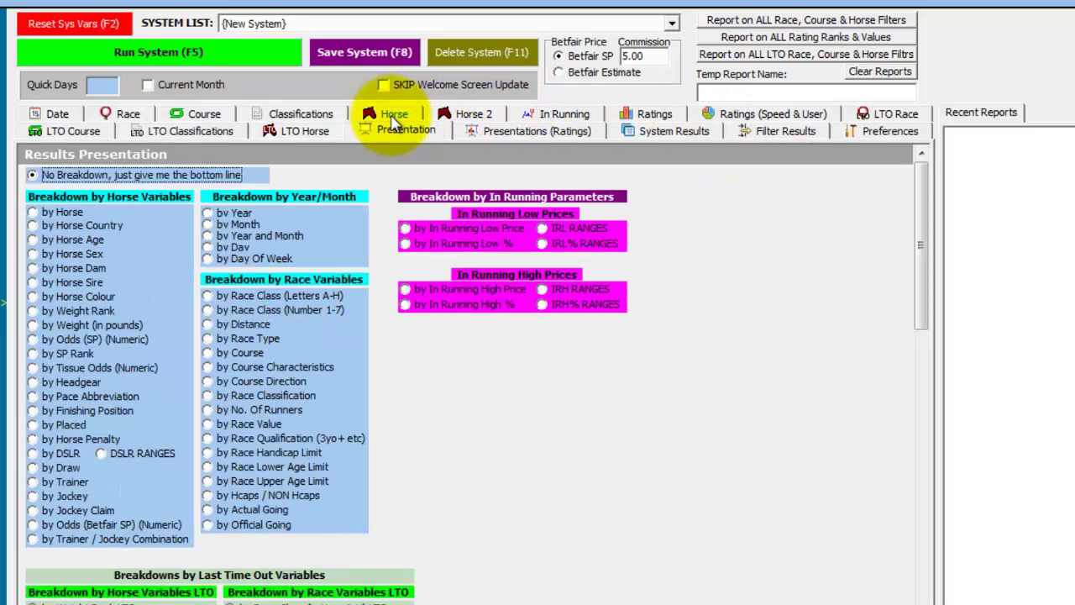
{"action": "left_click", "coordinate": [52, 469]}
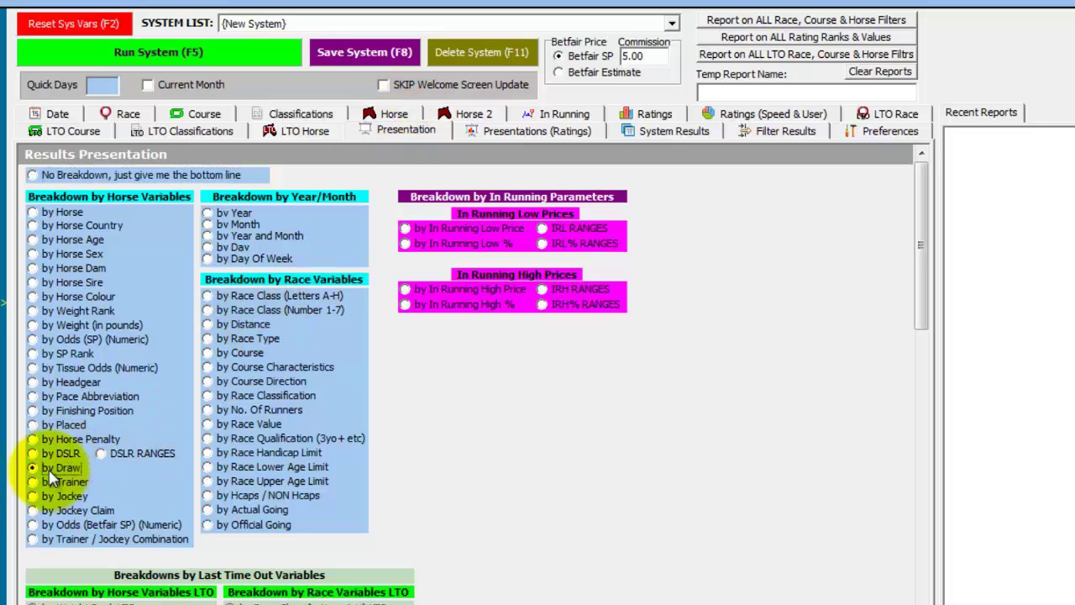
{"action": "left_click", "coordinate": [238, 62]}
{"action": "left_click", "coordinate": [714, 394]}
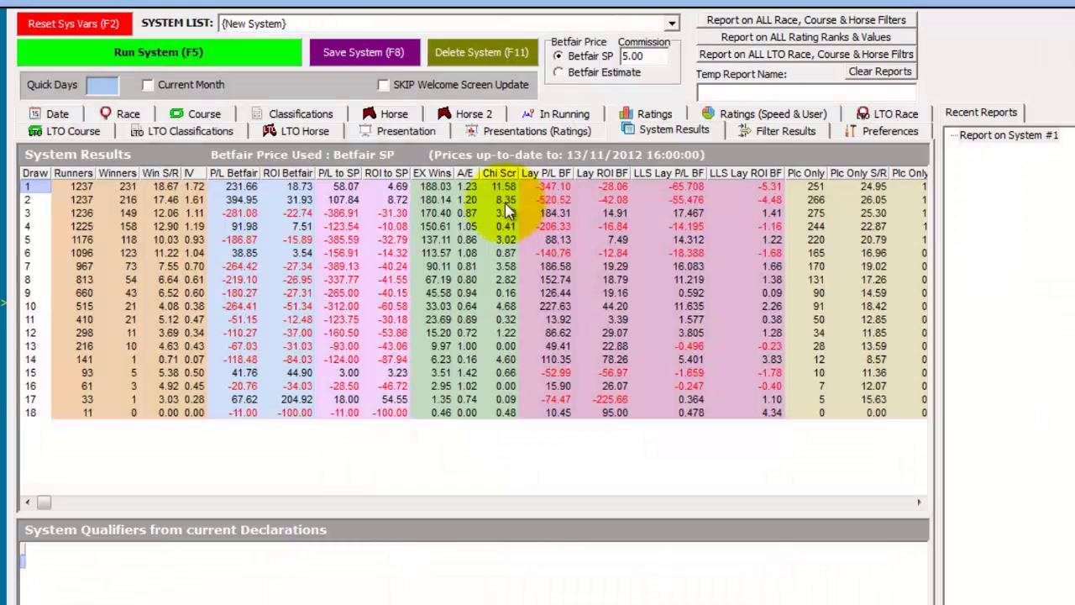
- Add a Draw restriction of <=2 on the Horse tab
{"action": "left_click", "coordinate": [372, 118]}
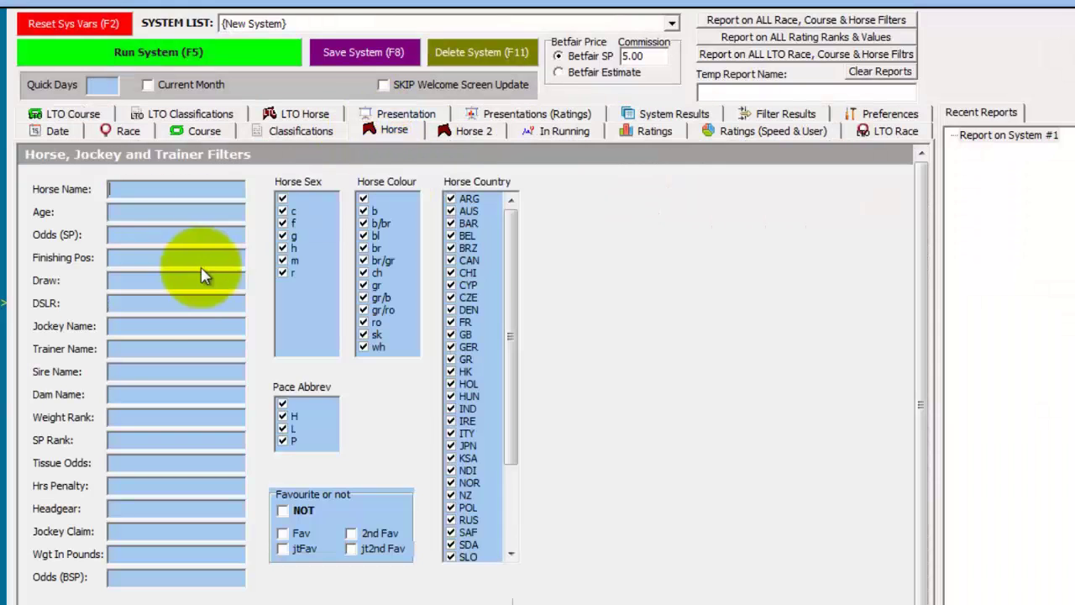
{"action": "left_click", "coordinate": [142, 285]}
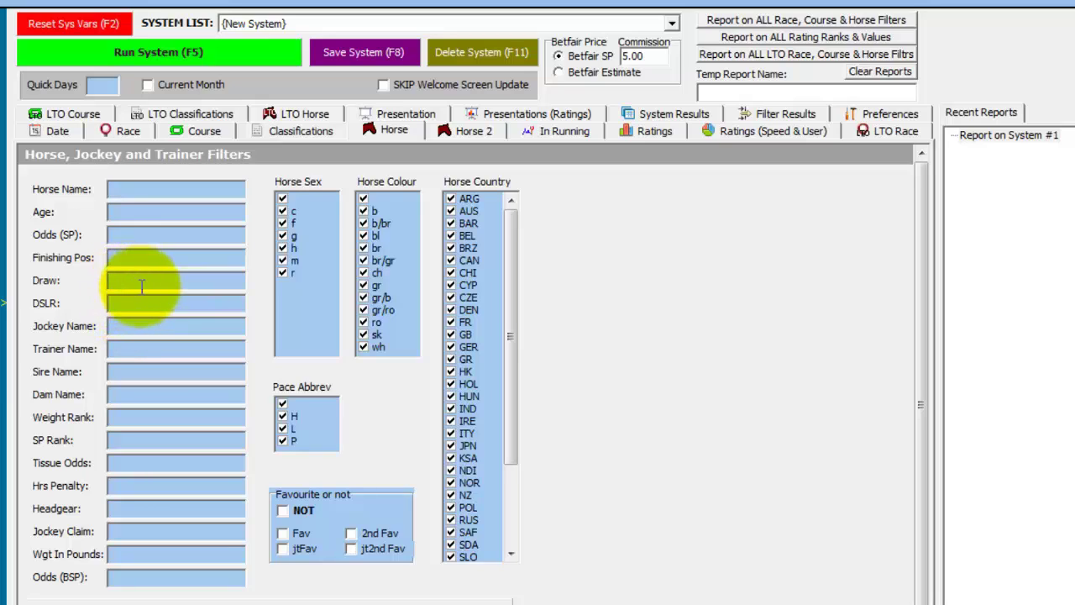
{"action": "type", "text": "<=2"}
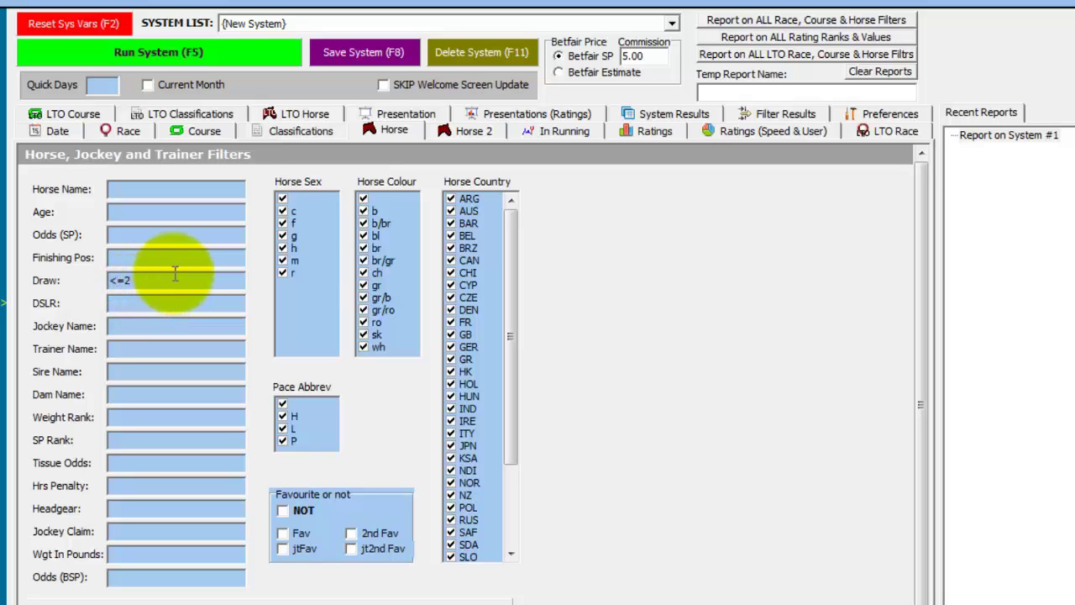
- Set presentation to No Breakdown and rerun, giving 2474 runners and 447 winners
{"action": "left_click", "coordinate": [399, 114]}
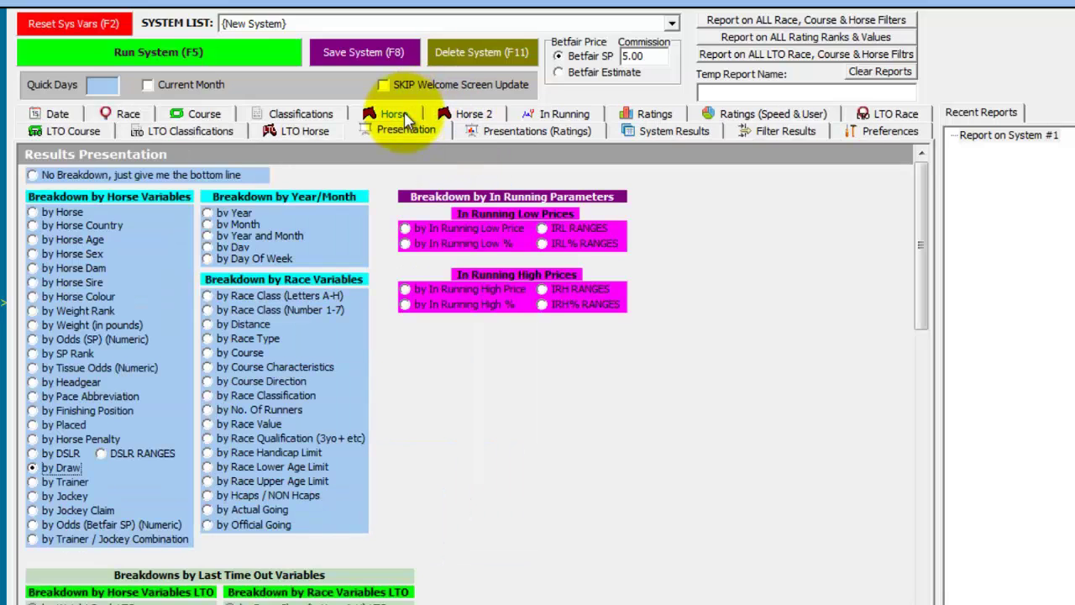
{"action": "left_click", "coordinate": [158, 177]}
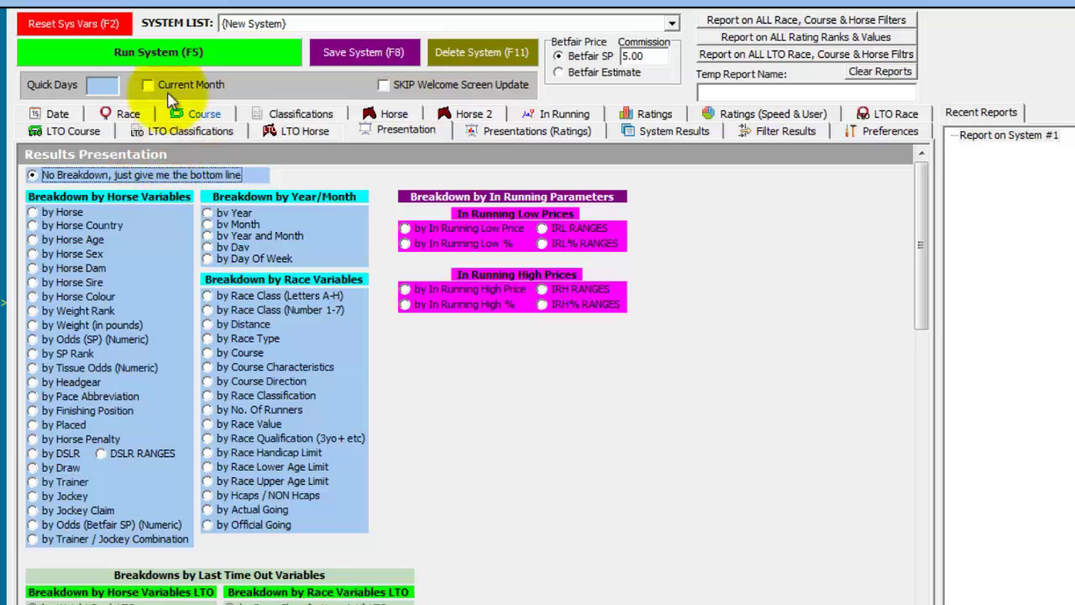
{"action": "left_click", "coordinate": [168, 55]}
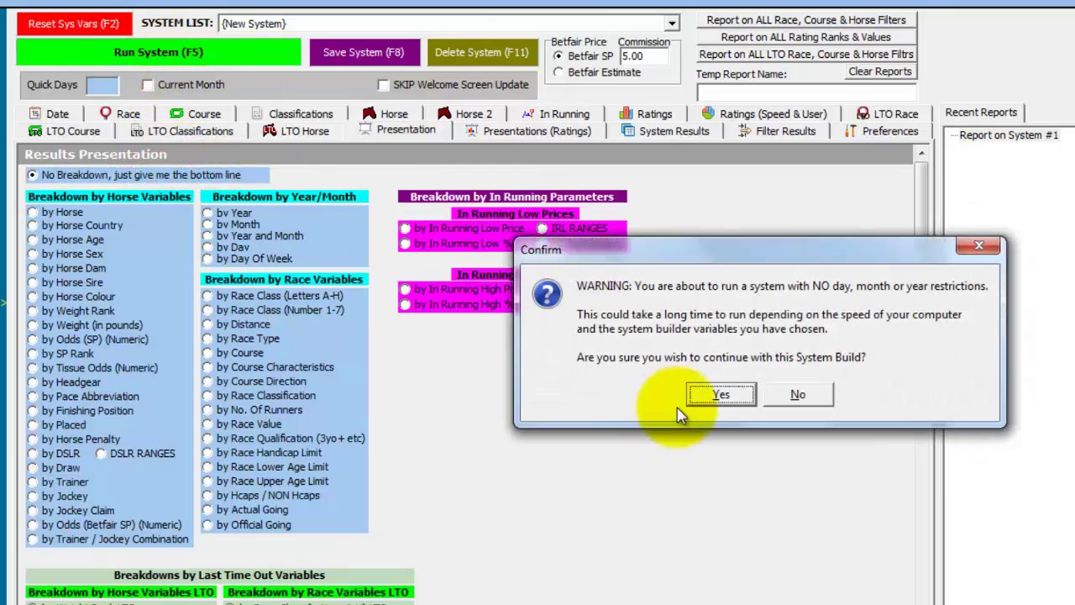
{"action": "left_click", "coordinate": [706, 396]}
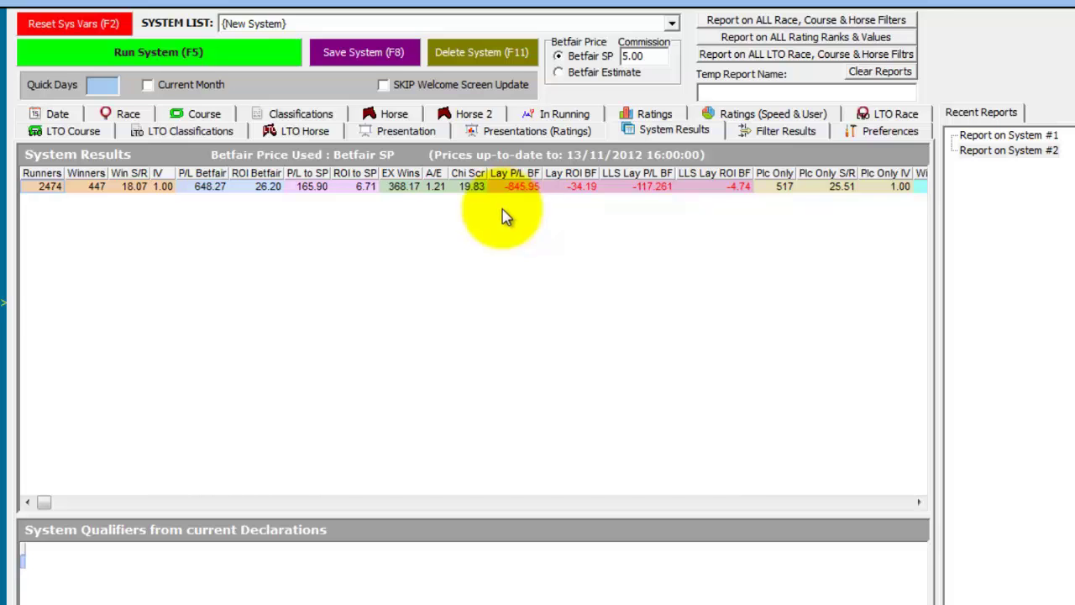
- Rerun the Chester draw <=2 system with results broken down by year, 1997–2012
{"action": "left_click", "coordinate": [391, 127]}
{"action": "left_click", "coordinate": [238, 214]}
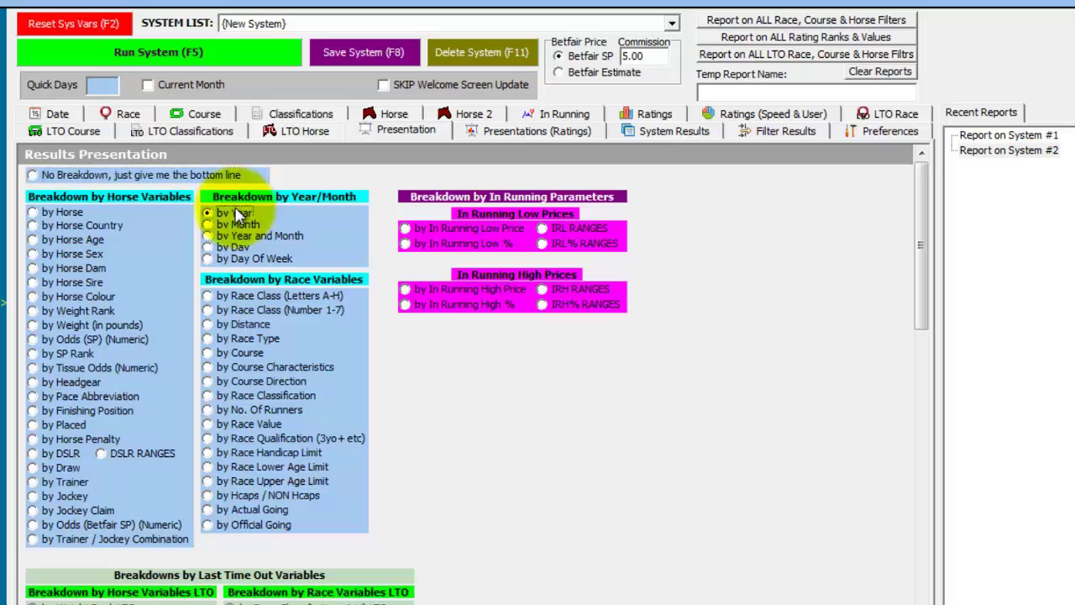
{"action": "left_click", "coordinate": [213, 52]}
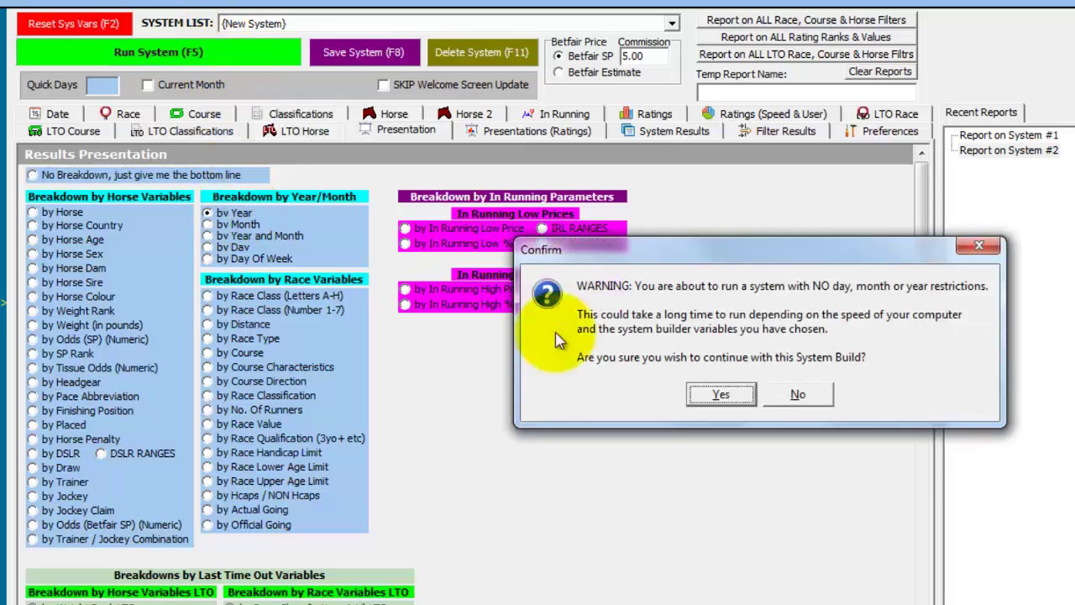
{"action": "left_click", "coordinate": [722, 394]}
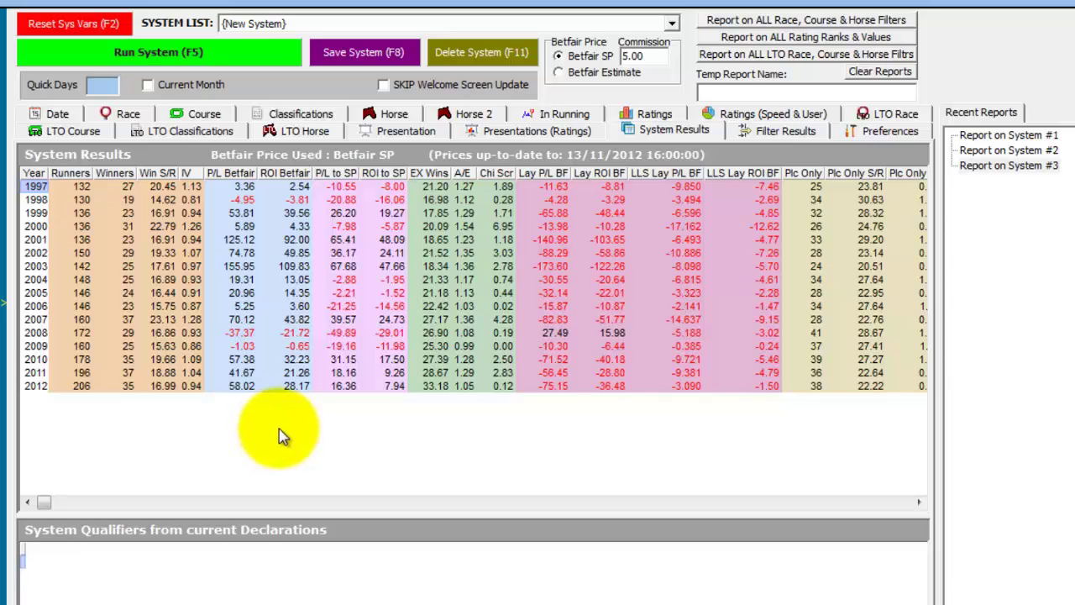
- Rerun the system with results broken down by number of runners, 2 to 18
{"action": "left_click", "coordinate": [407, 131]}
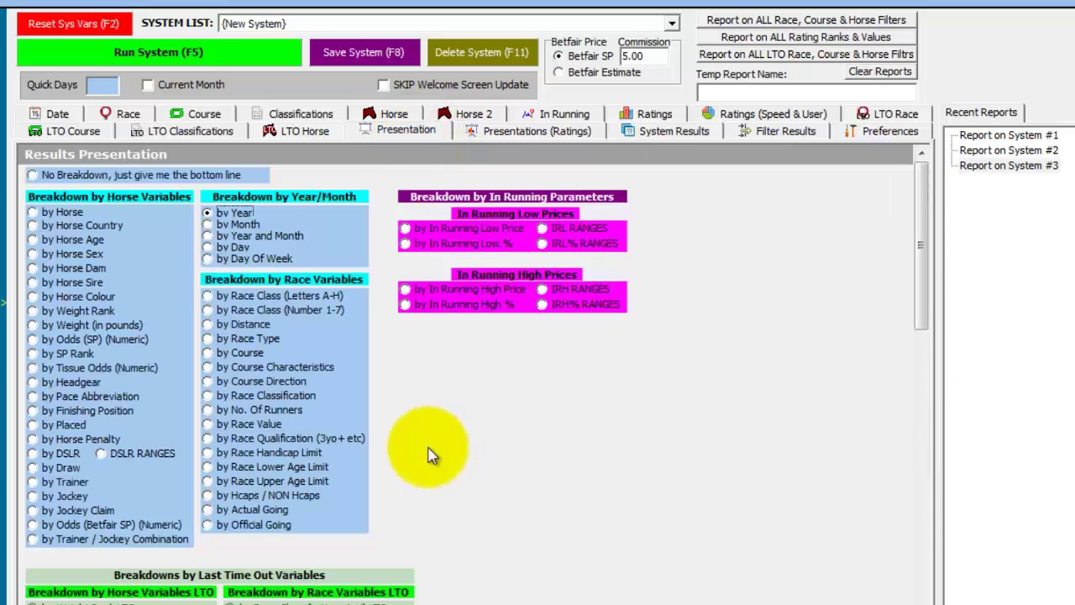
{"action": "left_click", "coordinate": [246, 409]}
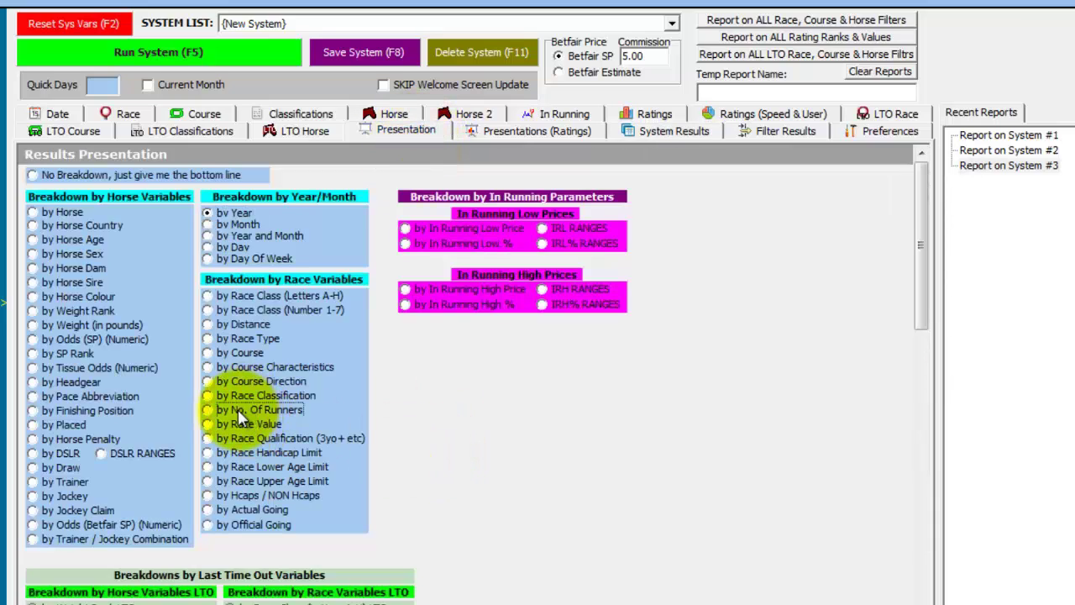
{"action": "left_click", "coordinate": [225, 59]}
{"action": "left_click", "coordinate": [726, 395]}
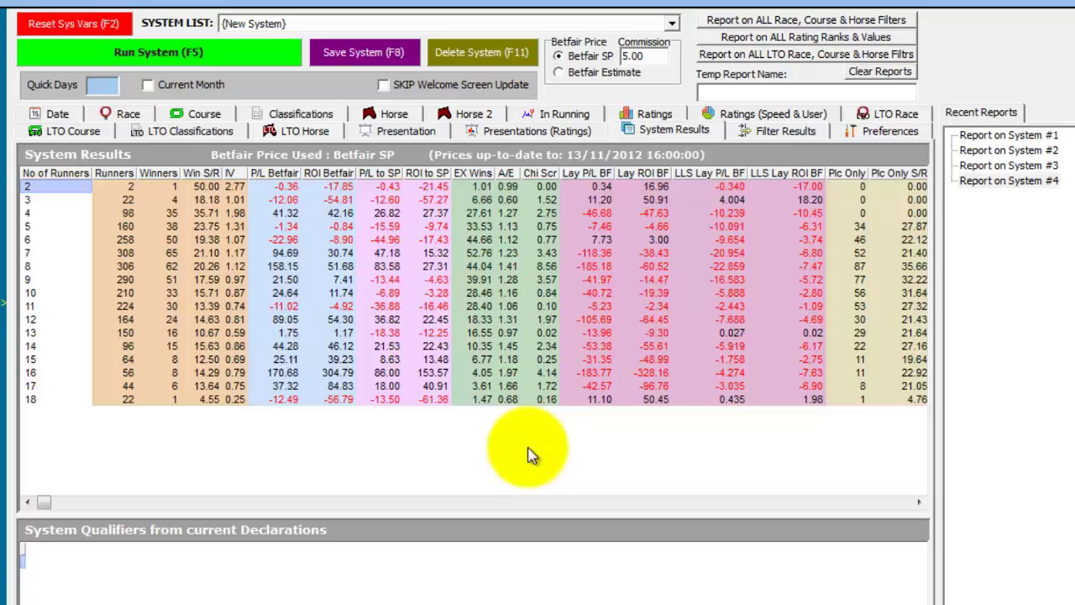
- Add a Runners restriction of >=4 on the Race tab and rerun the system
{"action": "left_click", "coordinate": [128, 114]}
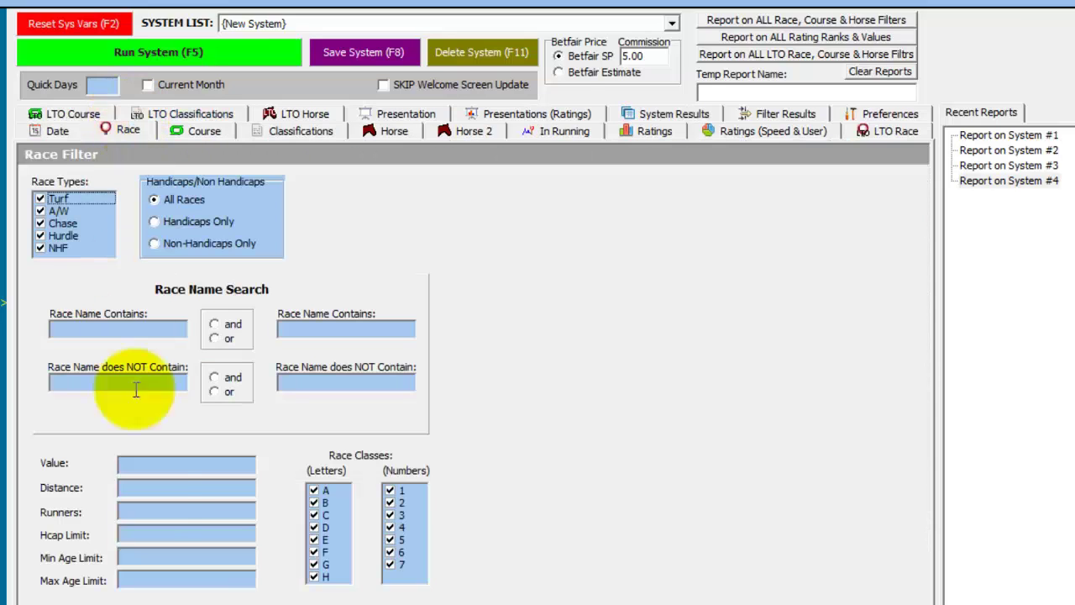
{"action": "left_click", "coordinate": [149, 511]}
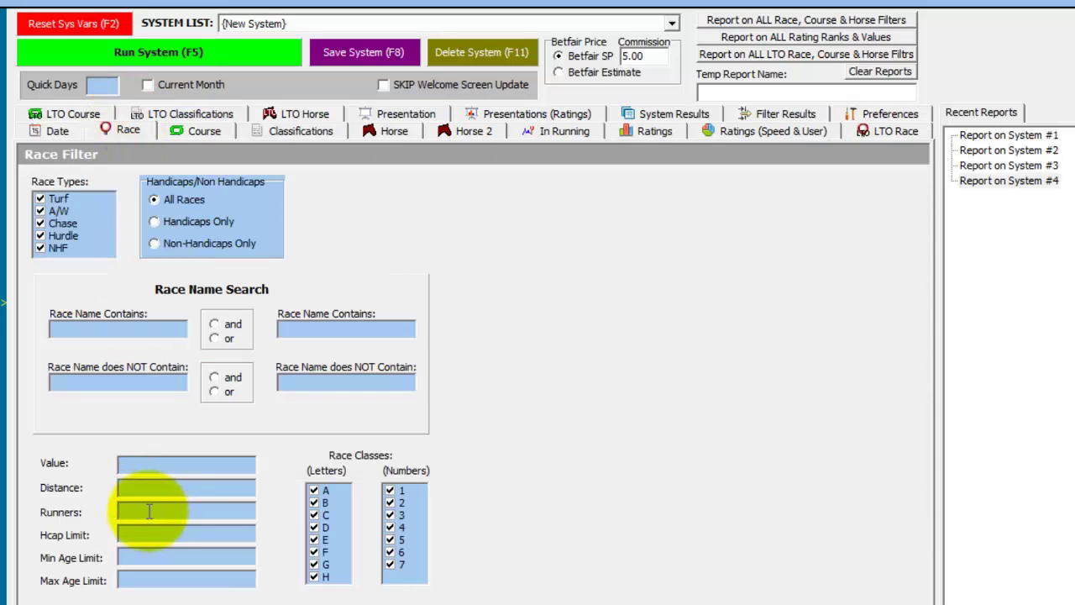
{"action": "type", "text": ">=4"}
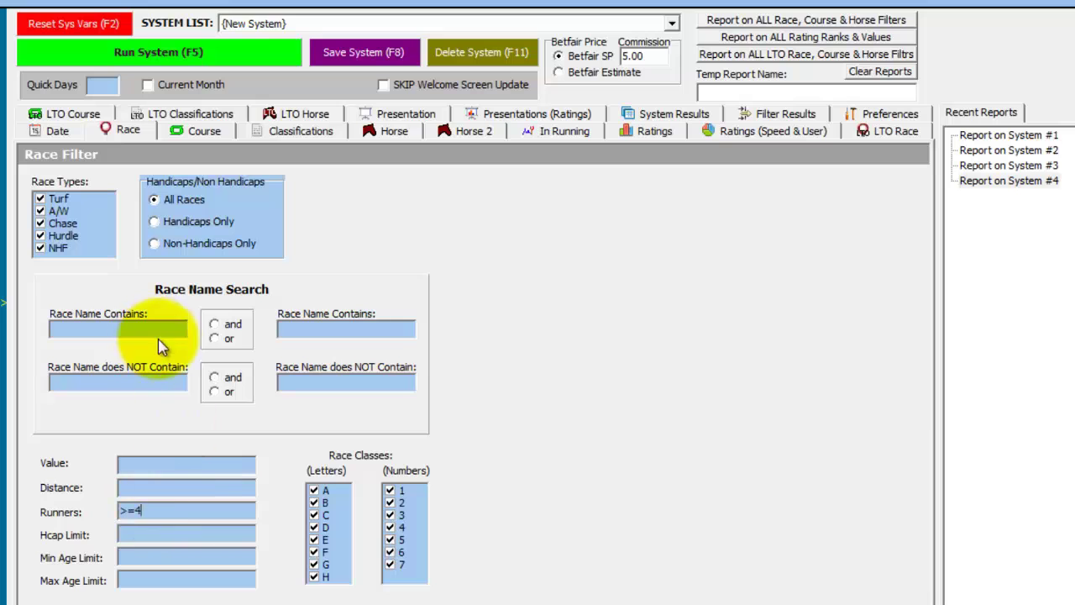
{"action": "left_click", "coordinate": [218, 56]}
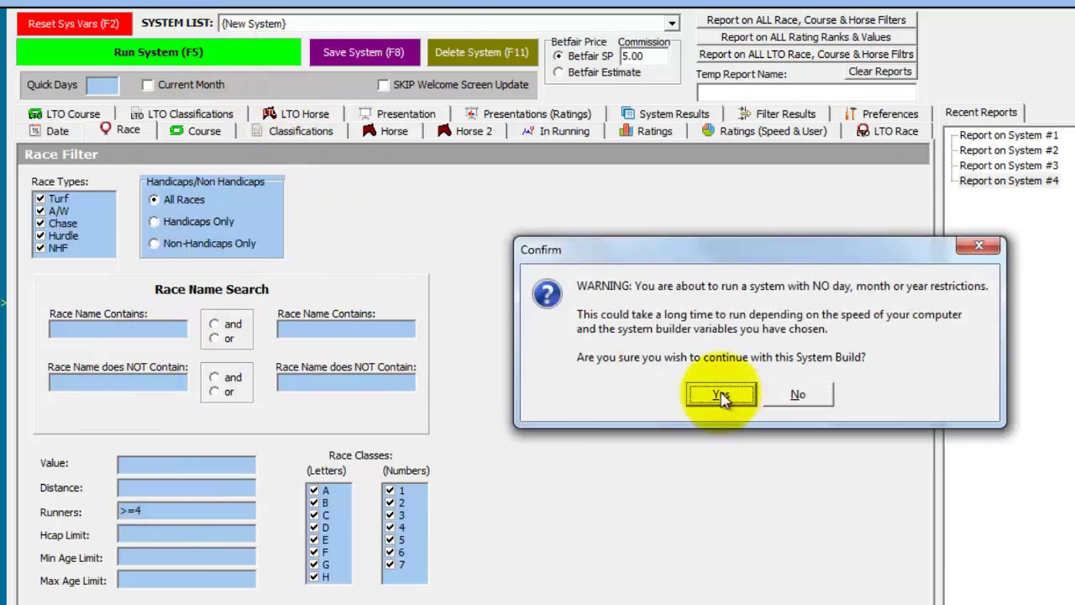
{"action": "left_click", "coordinate": [719, 394]}
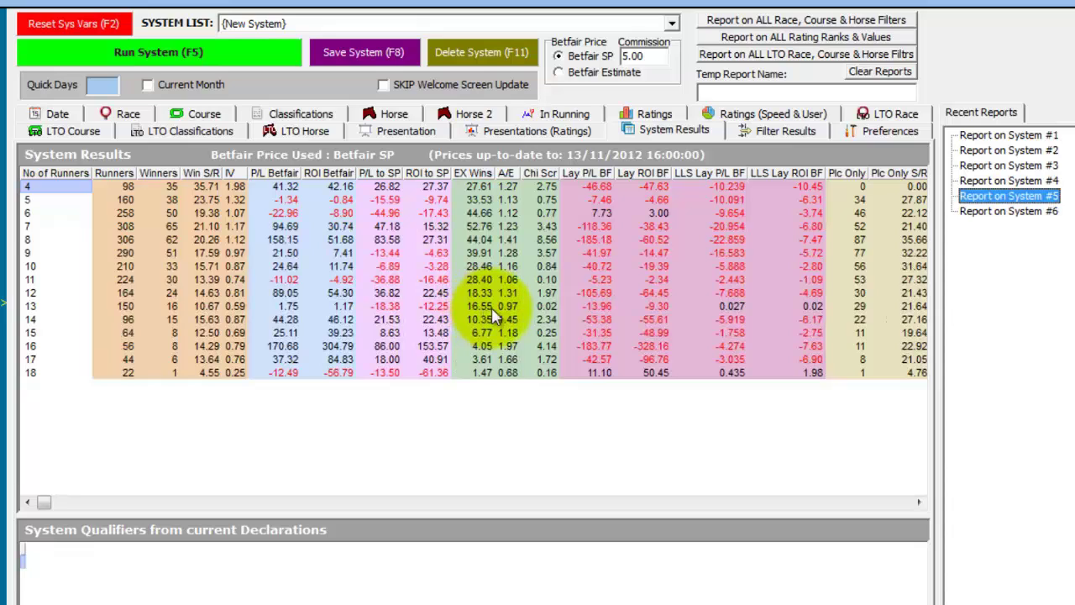
- Verify the Chester course, Draw <=2 and Runners >=4 filters are still set
{"action": "left_click", "coordinate": [210, 115]}
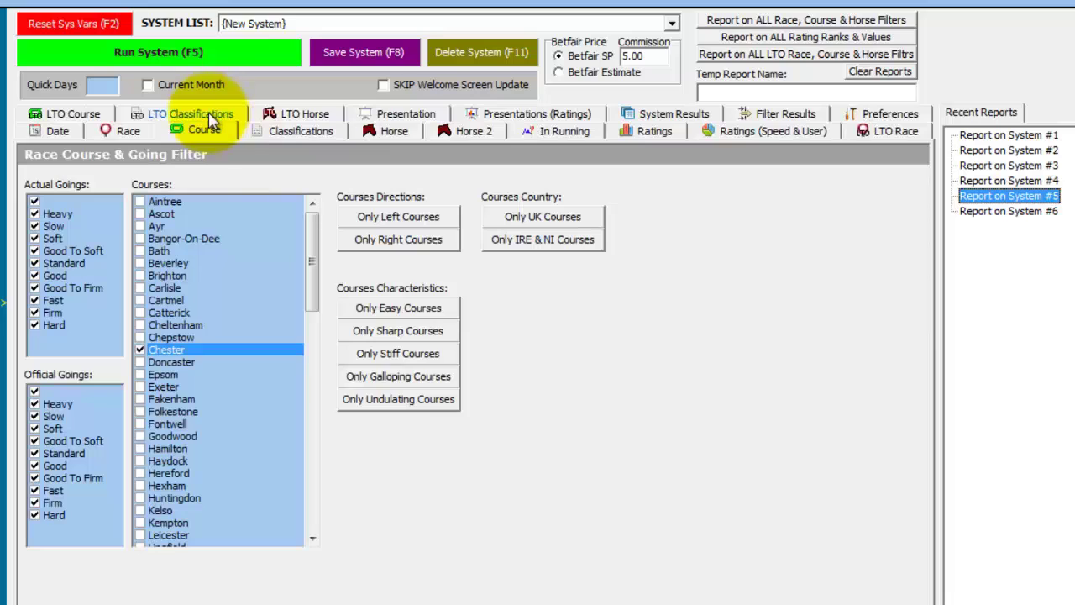
{"action": "left_click", "coordinate": [388, 130]}
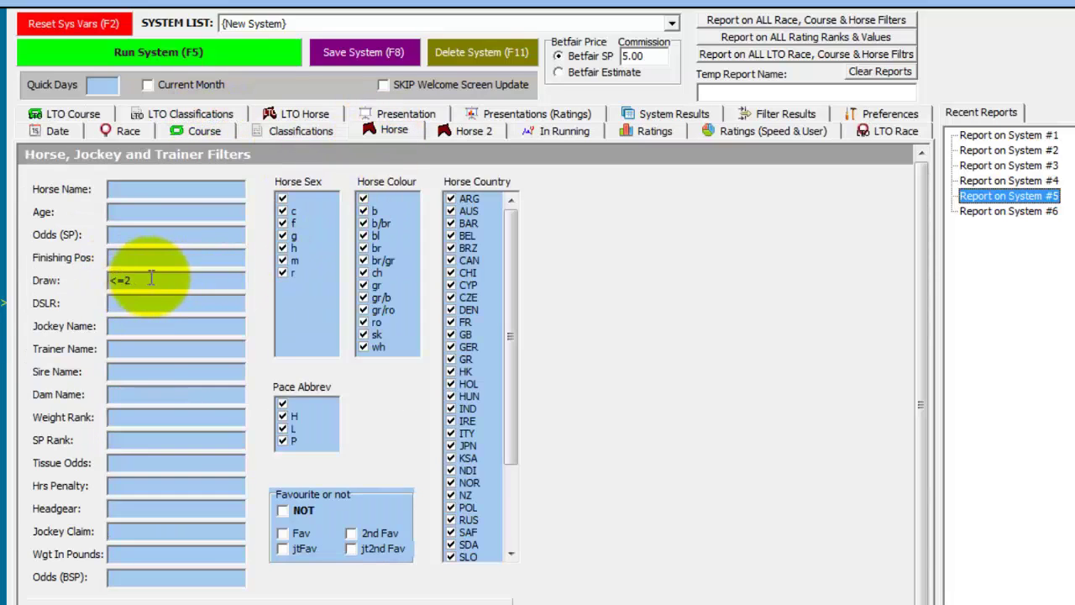
{"action": "left_click", "coordinate": [119, 130]}
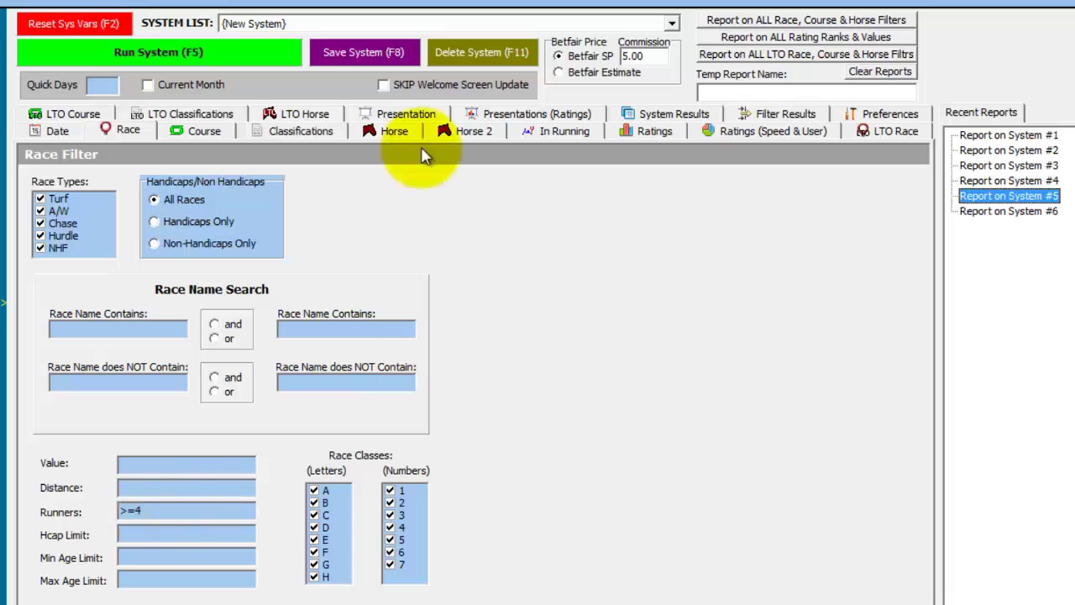
- Break the final system's results down by year and confirm the run
{"action": "left_click", "coordinate": [406, 113]}
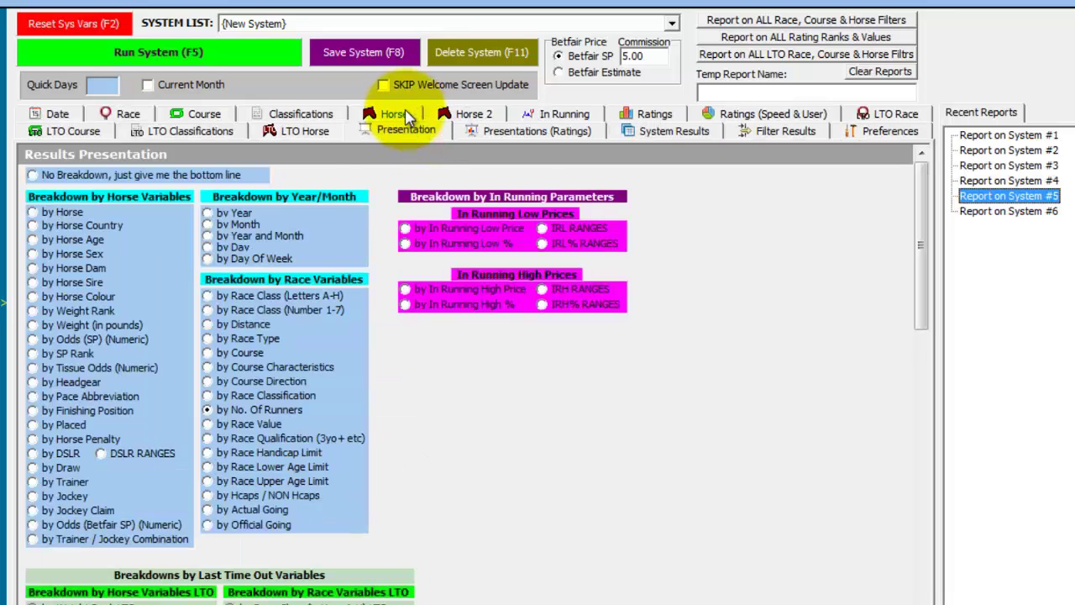
{"action": "left_click", "coordinate": [226, 213]}
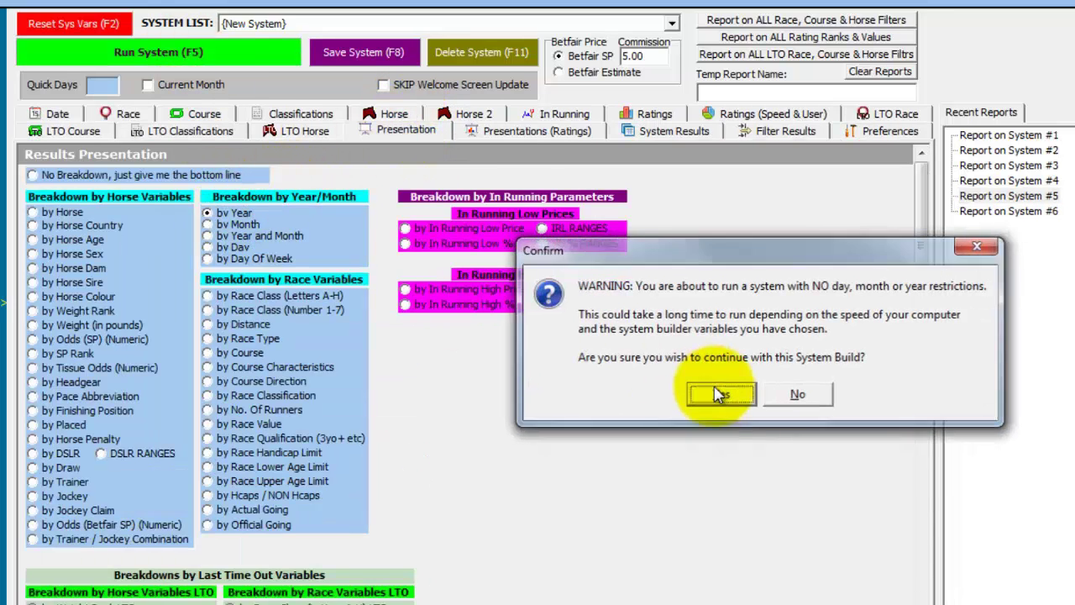
{"action": "left_click", "coordinate": [720, 394]}
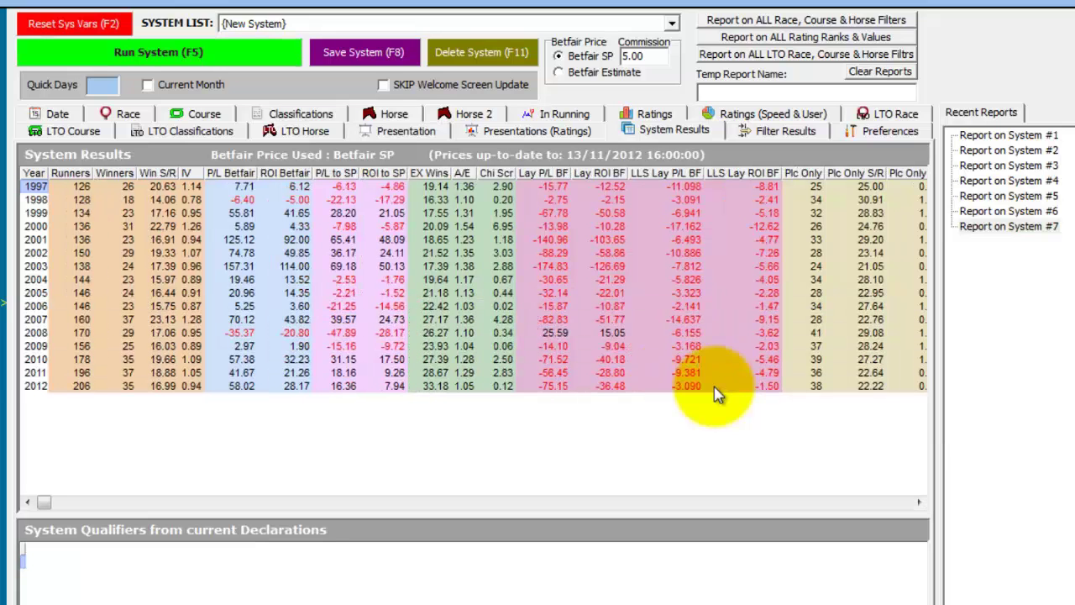